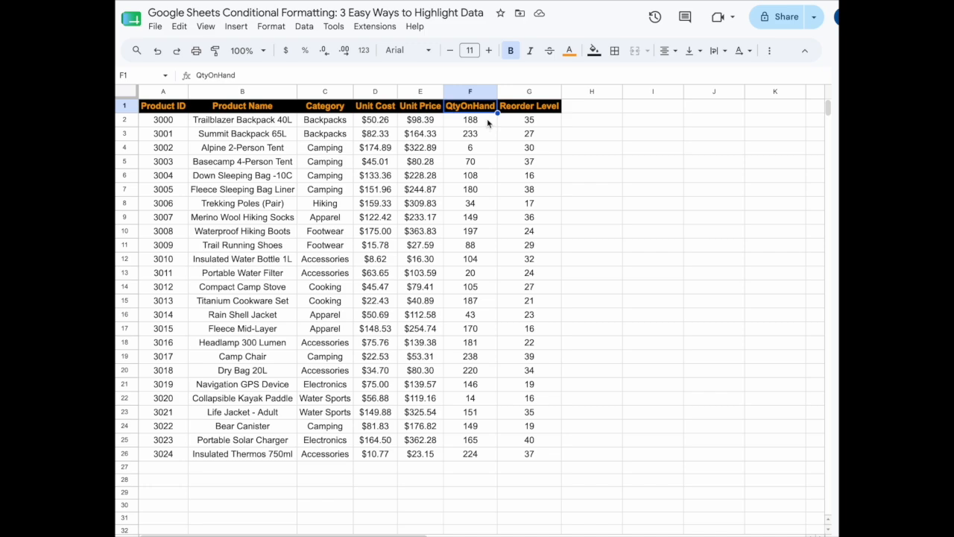
- Add a conditional formatting rule to F2:F26 that highlights values greater than or equal to 100 in the default green style
{"action": "left_click_drag", "start_coordinate": [488, 123], "coordinate": [484, 454]}
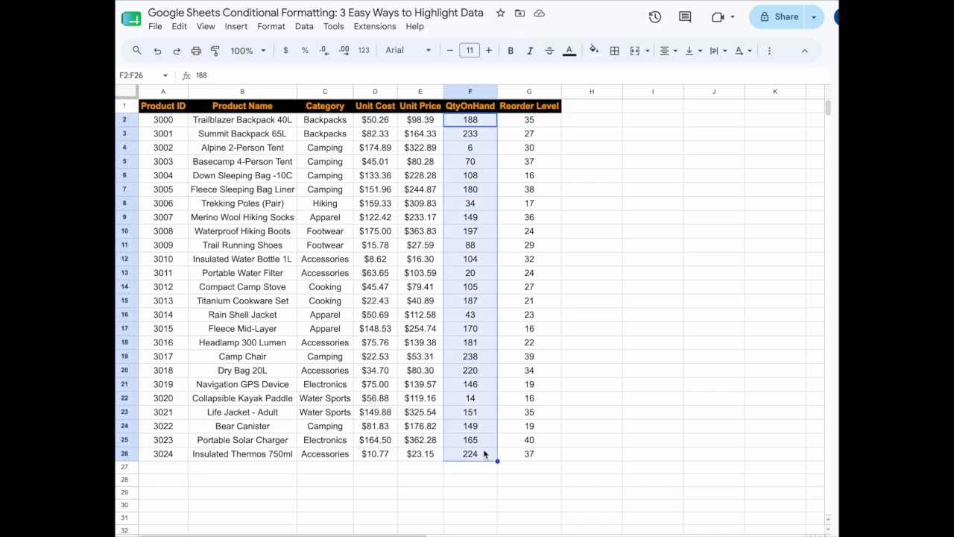
{"action": "left_click", "coordinate": [273, 27]}
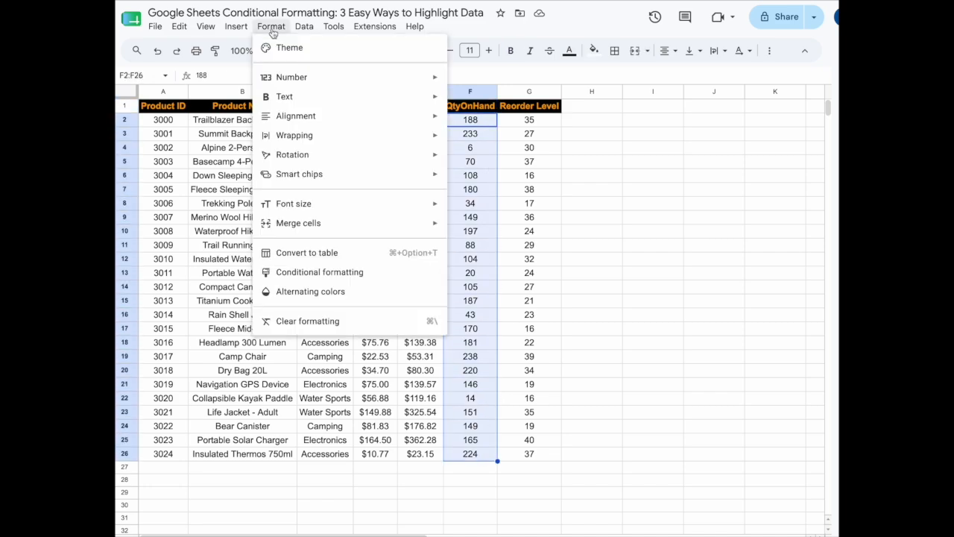
{"action": "left_click", "coordinate": [348, 278]}
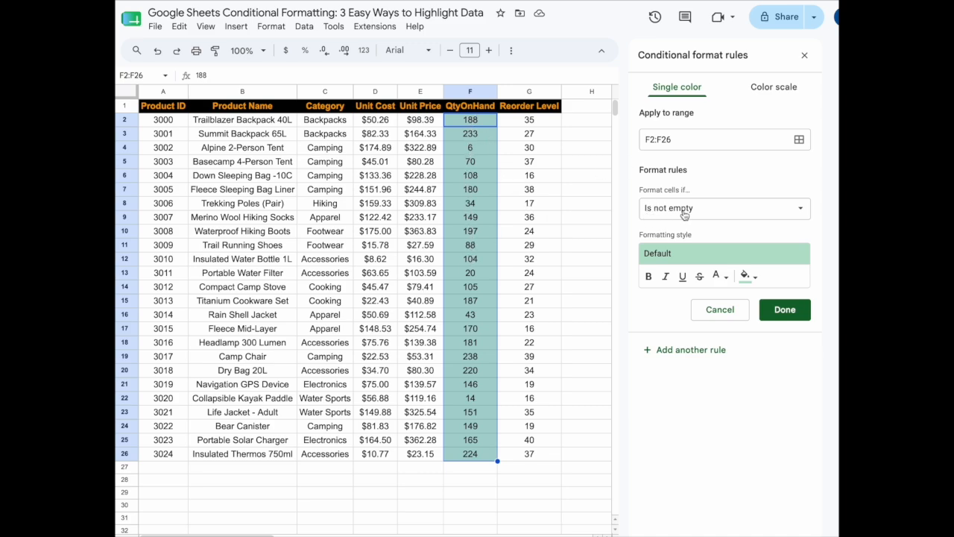
{"action": "left_click", "coordinate": [643, 210]}
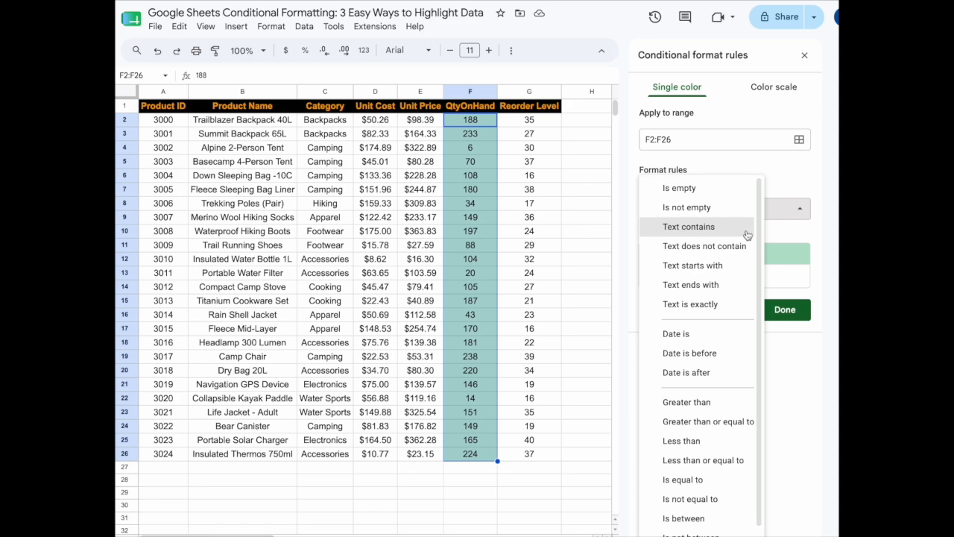
{"action": "scroll", "coordinate": [728, 336], "scroll_direction": "down", "scroll_amount": 1}
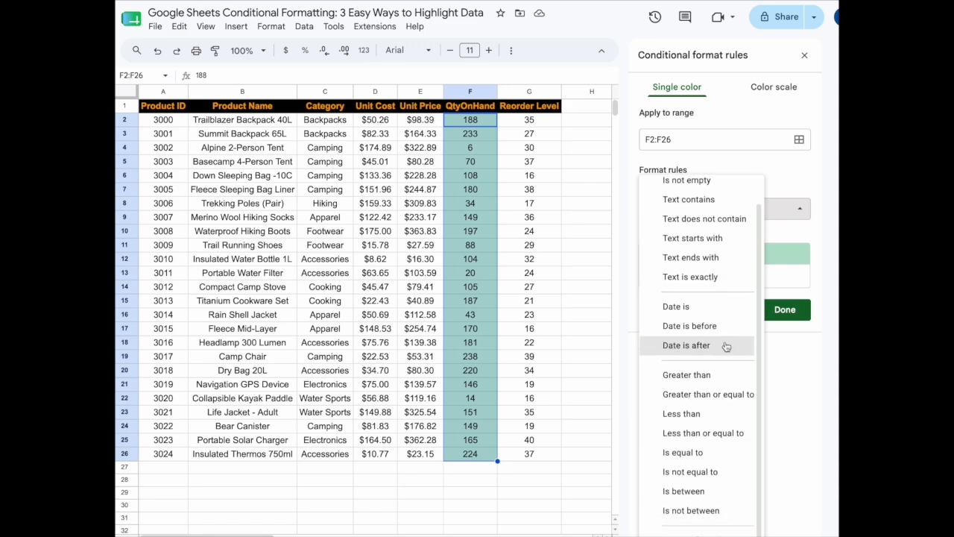
{"action": "left_click", "coordinate": [734, 400]}
{"action": "left_click", "coordinate": [696, 240]}
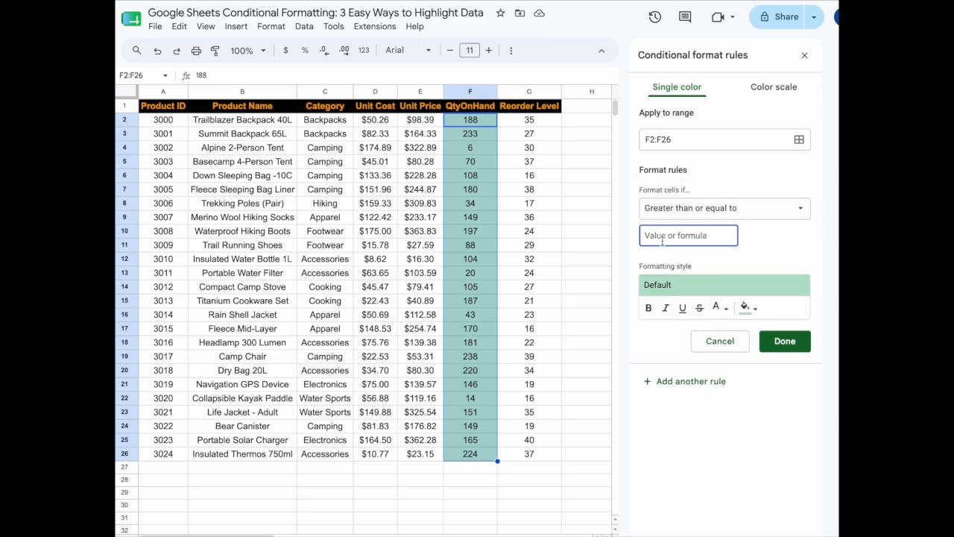
{"action": "type", "text": "100"}
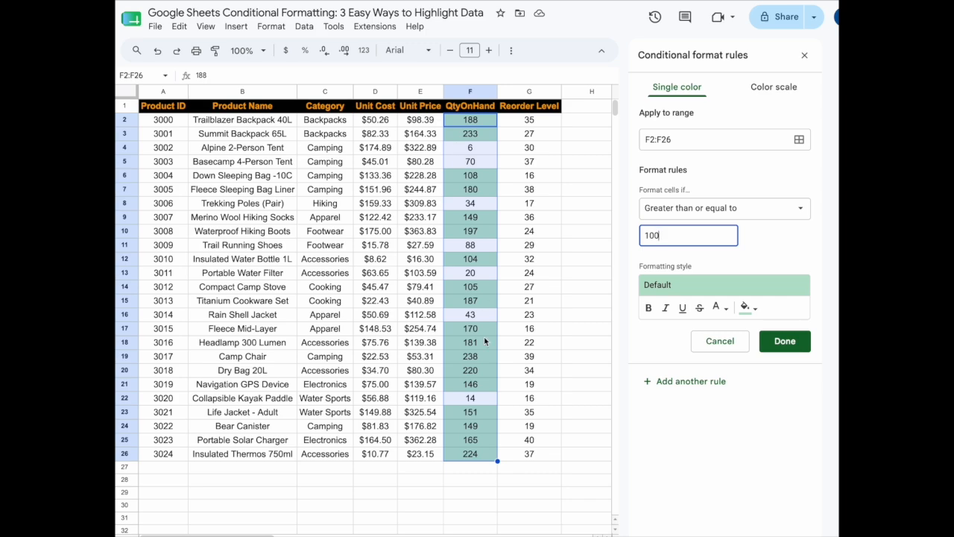
{"action": "left_click", "coordinate": [797, 343]}
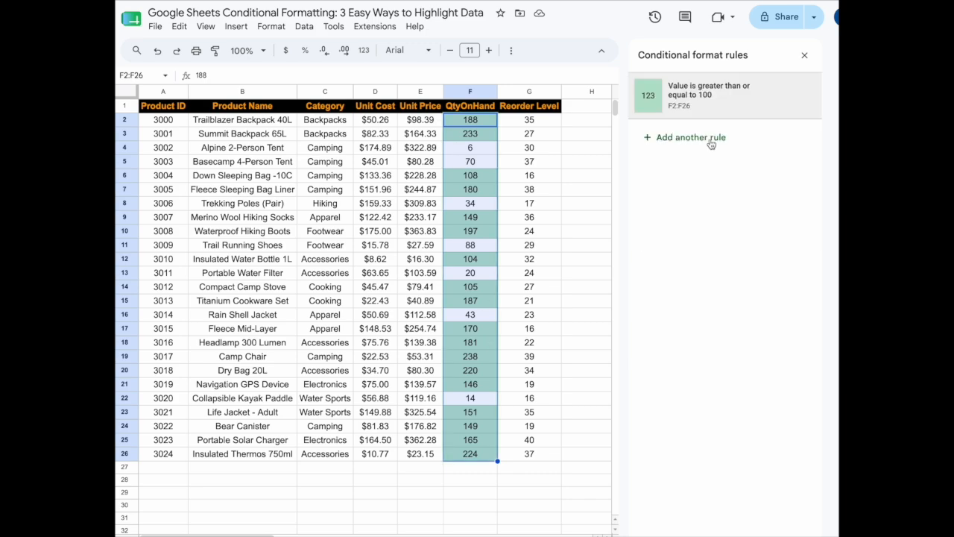
- Add a second rule to F2:F26 that fills cells with red when the value is less than 100
{"action": "left_click", "coordinate": [709, 139]}
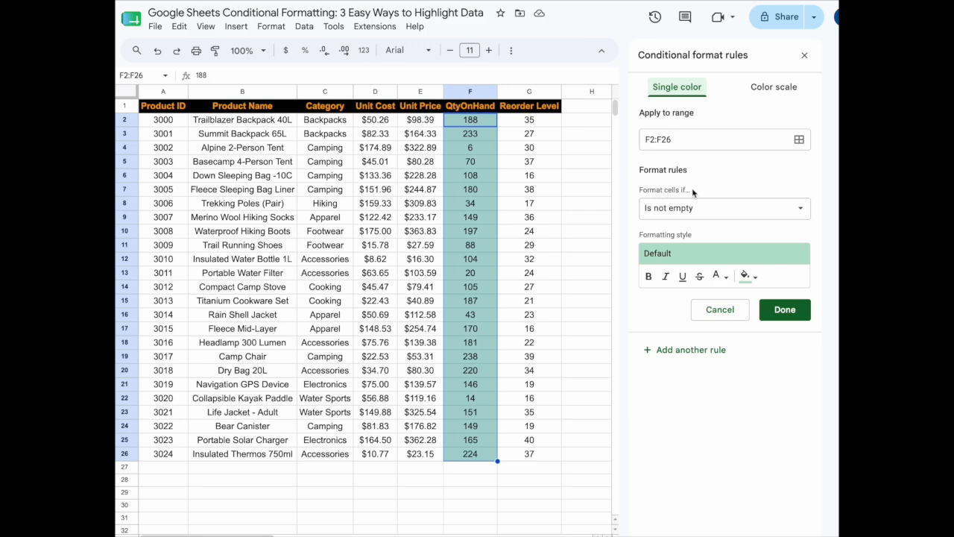
{"action": "left_click", "coordinate": [707, 215]}
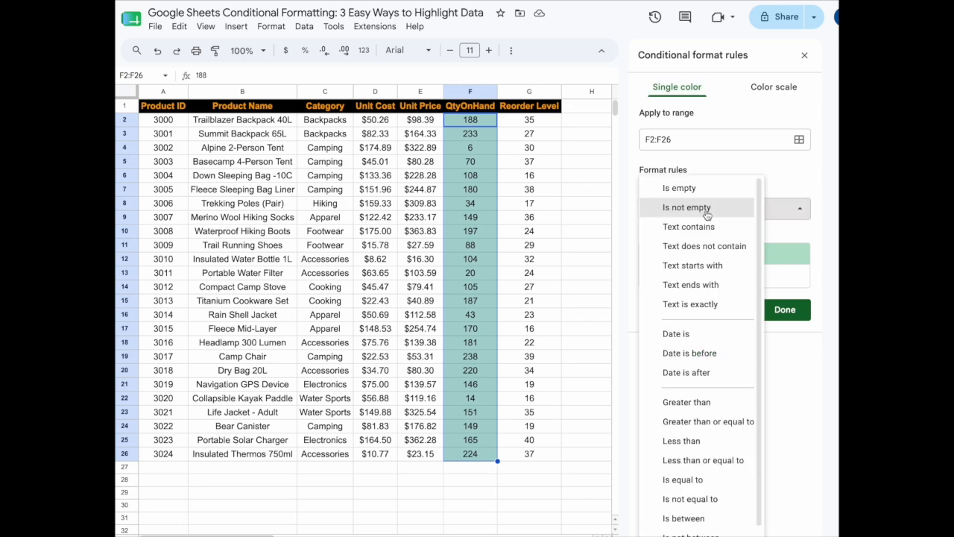
{"action": "left_click", "coordinate": [706, 440]}
{"action": "left_click", "coordinate": [690, 239]}
{"action": "type", "text": "100"}
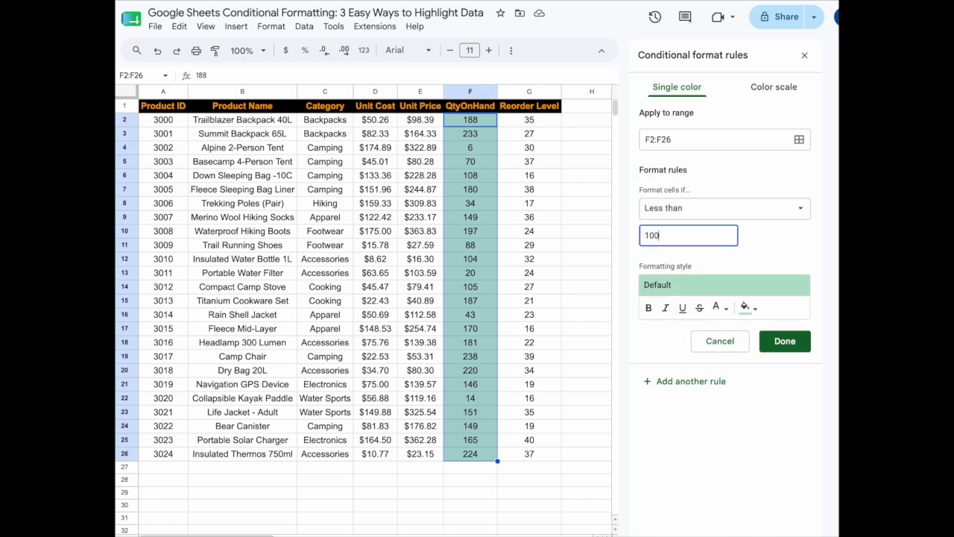
{"action": "left_click", "coordinate": [747, 307]}
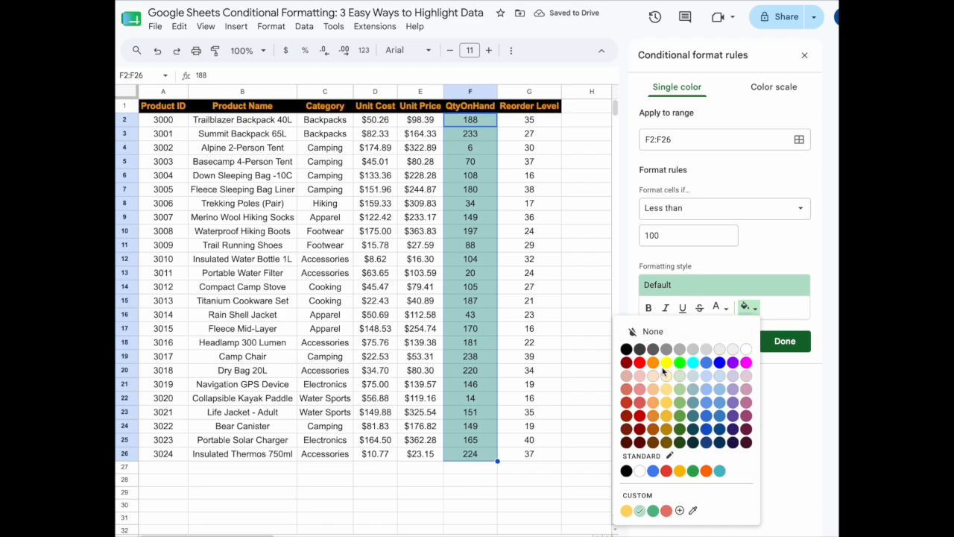
{"action": "left_click", "coordinate": [639, 362]}
{"action": "left_click", "coordinate": [785, 343]}
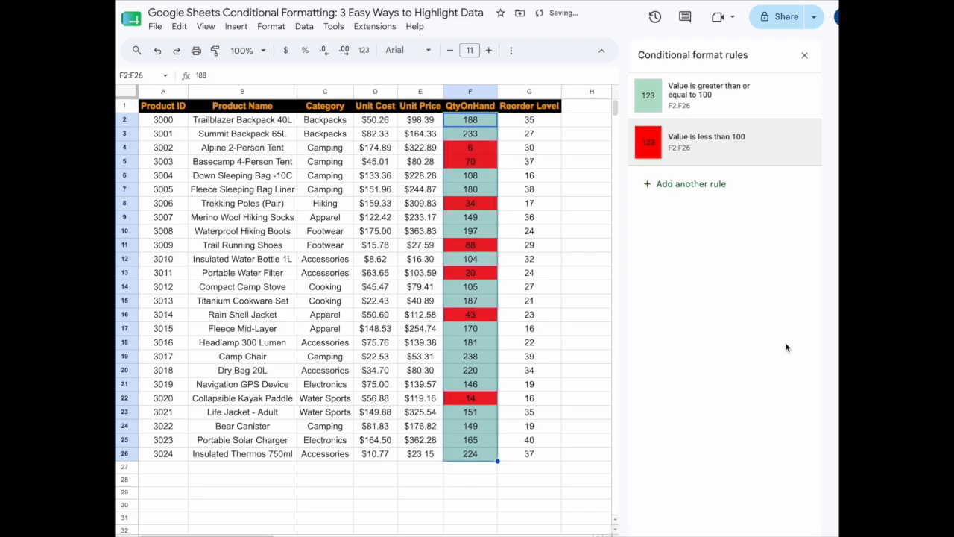
- Start a third rule for F2:F26 and look through the available conditions, down to the custom formula option
{"action": "left_click", "coordinate": [705, 189]}
{"action": "left_click", "coordinate": [697, 209]}
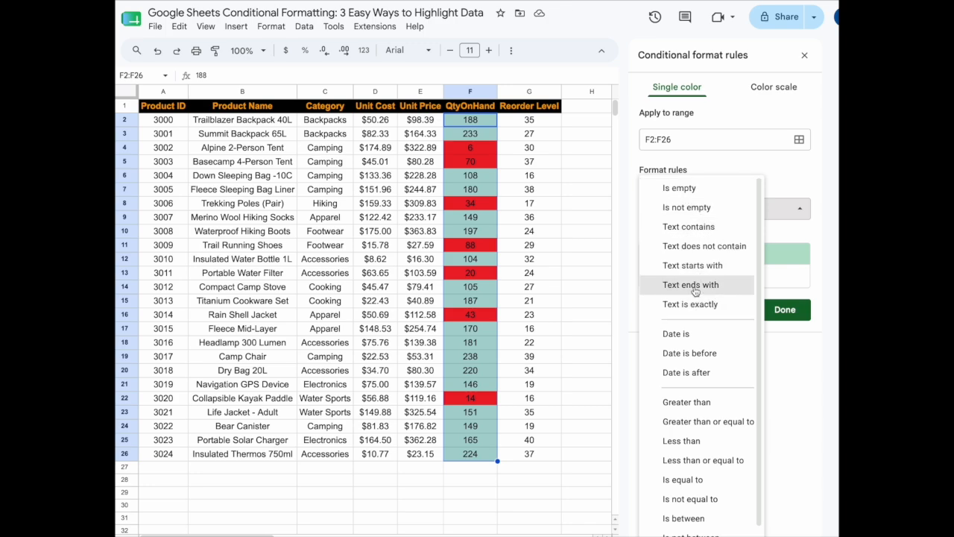
{"action": "scroll", "coordinate": [696, 356], "scroll_direction": "down", "scroll_amount": 1}
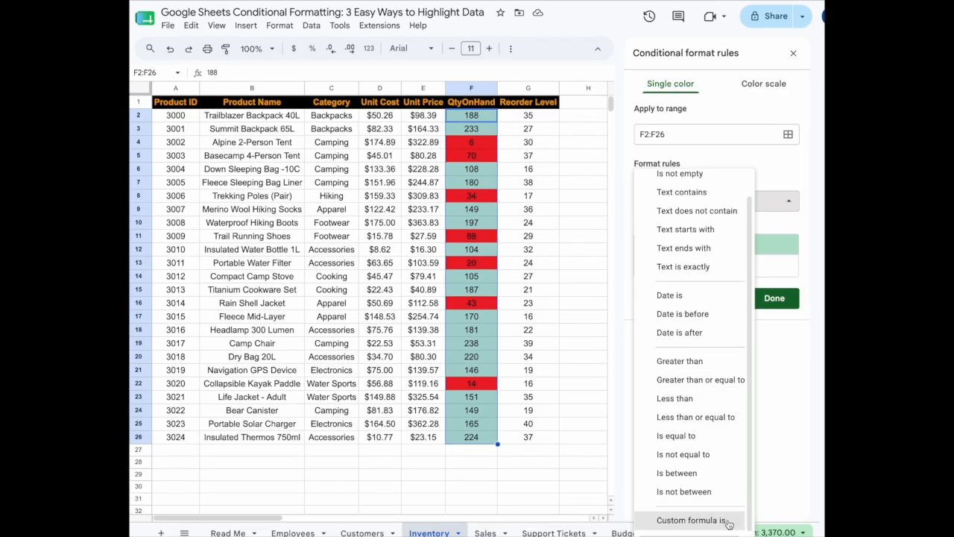
{"action": "scroll", "coordinate": [723, 518], "scroll_direction": "up", "scroll_amount": 1}
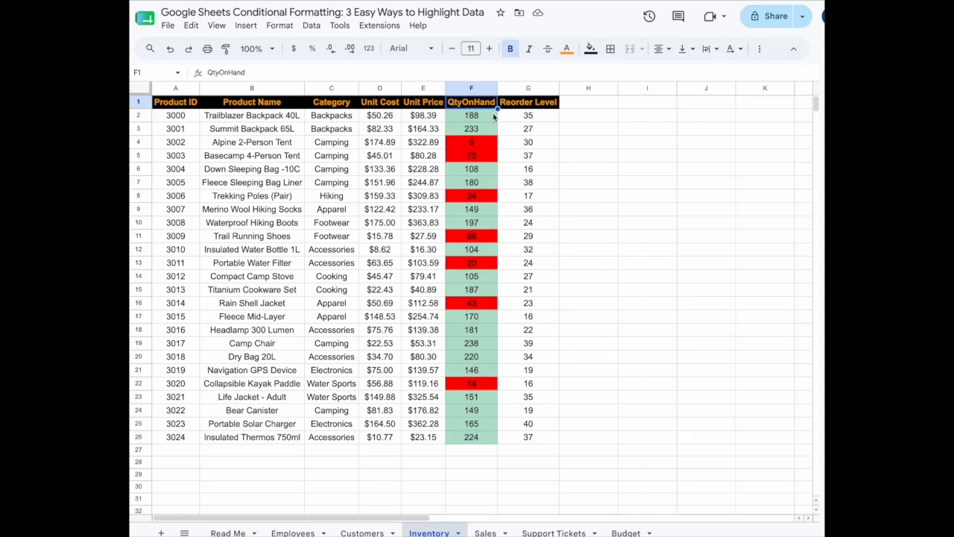
- Remove all the conditional formatting rules applied to the QtyOnHand column
{"action": "left_click", "coordinate": [494, 118]}
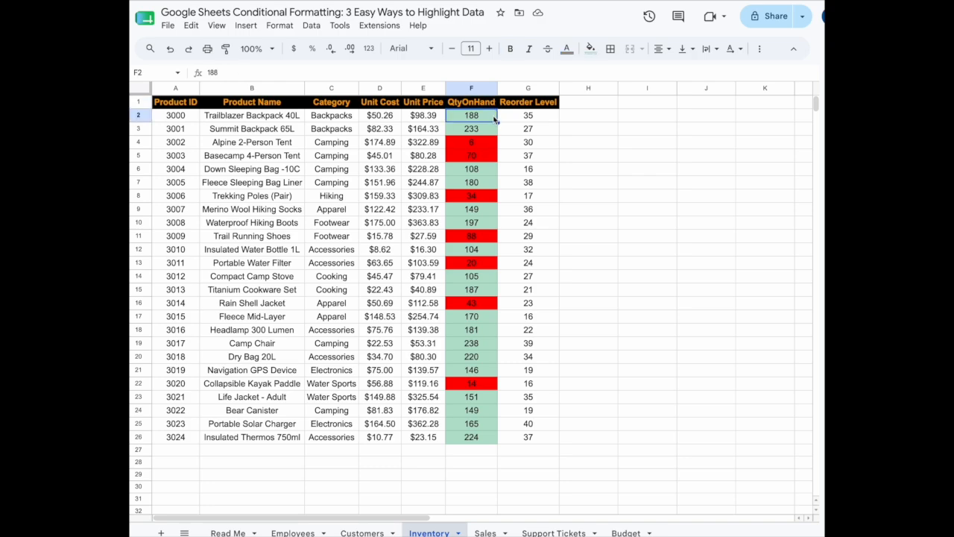
{"action": "left_click", "coordinate": [280, 25]}
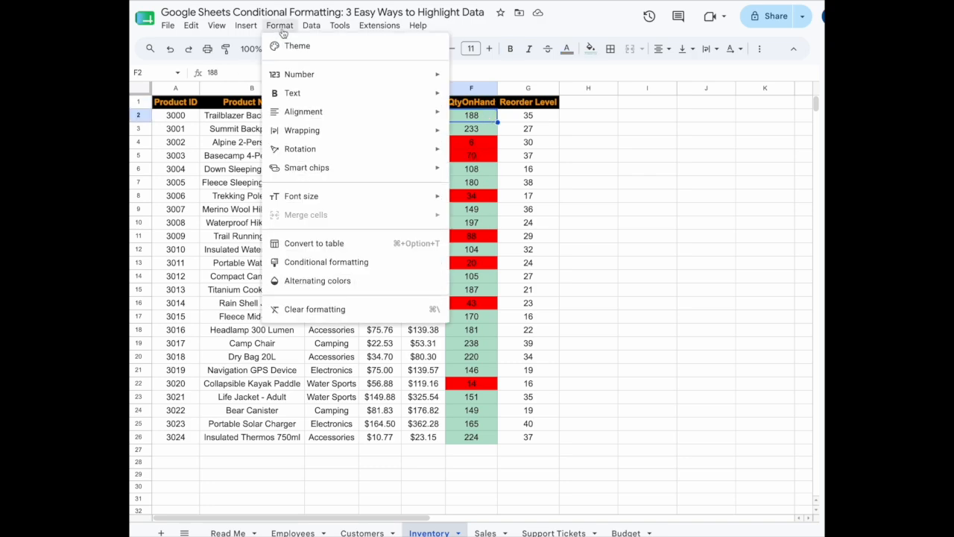
{"action": "left_click", "coordinate": [326, 262]}
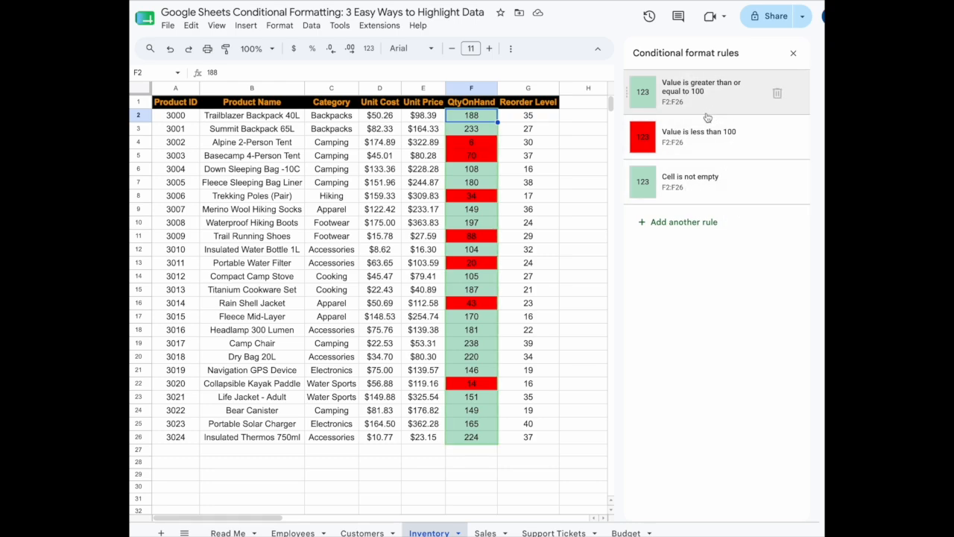
{"action": "left_click", "coordinate": [778, 94]}
{"action": "left_click", "coordinate": [777, 94]}
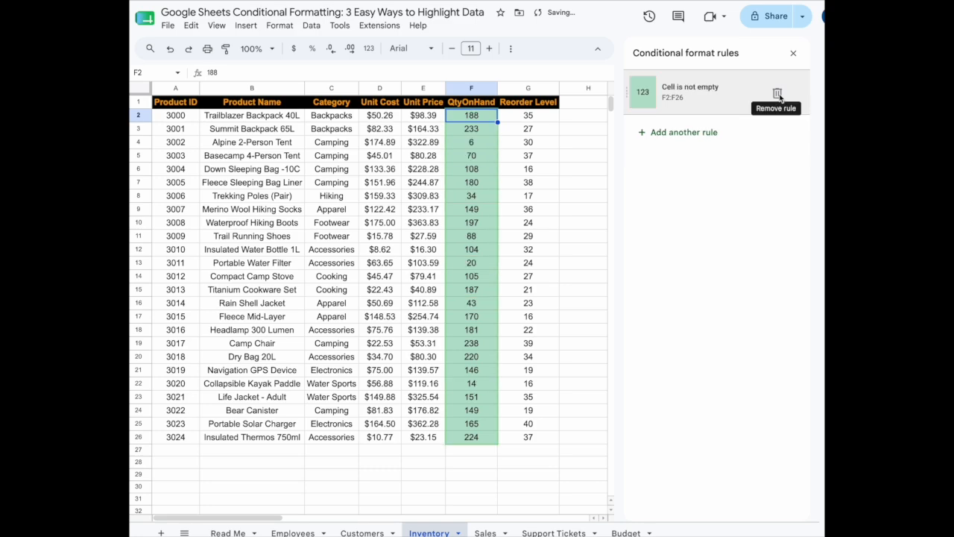
{"action": "left_click", "coordinate": [777, 94]}
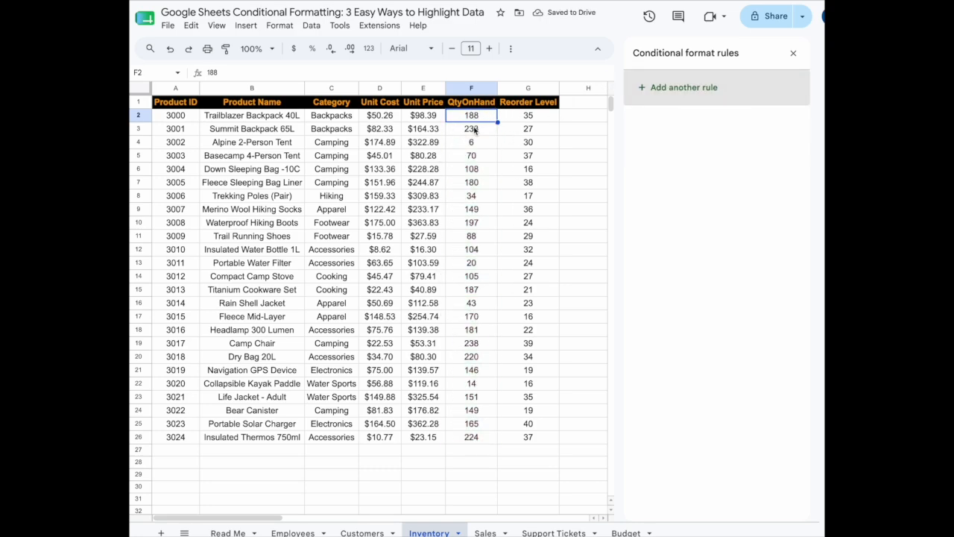
- Add a color scale rule and set its range to F2:F26
{"action": "left_click", "coordinate": [665, 89]}
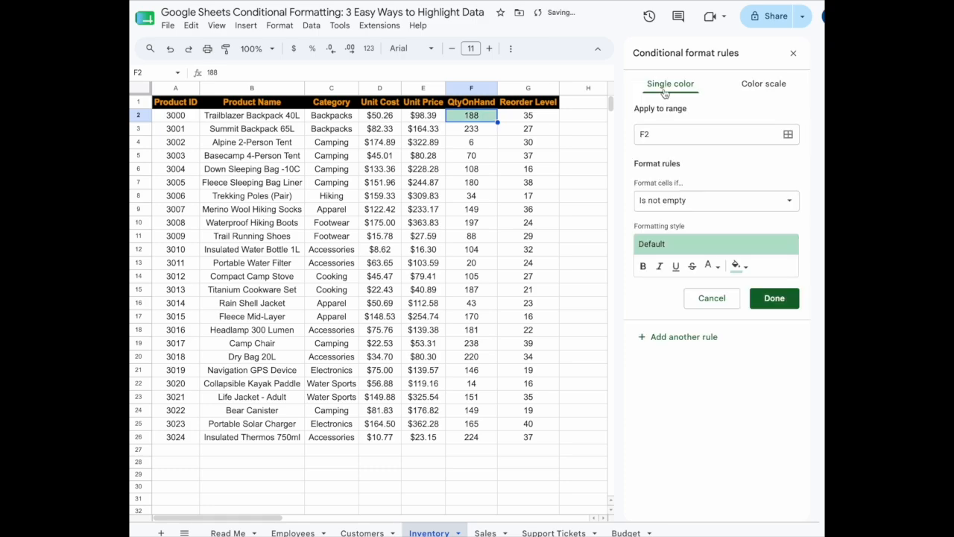
{"action": "left_click", "coordinate": [771, 87]}
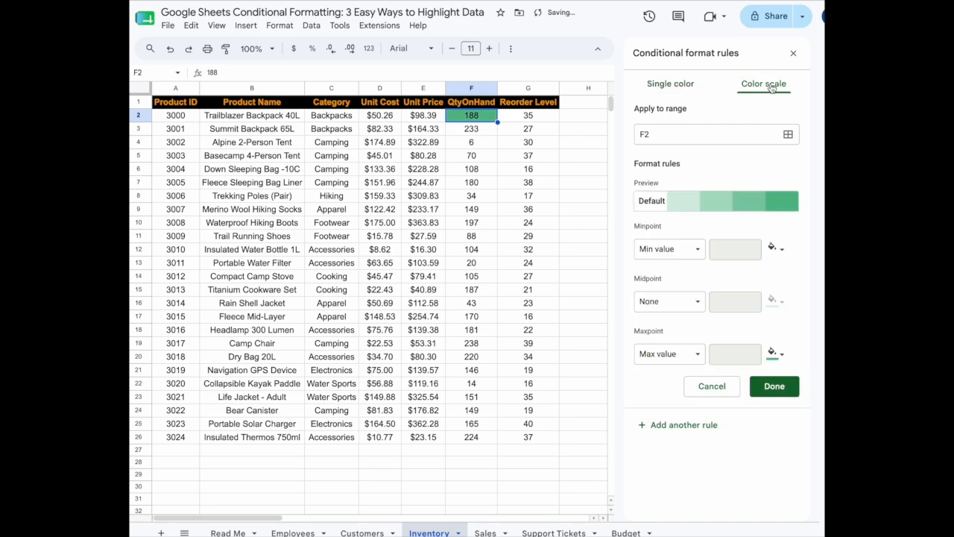
{"action": "left_click", "coordinate": [678, 133]}
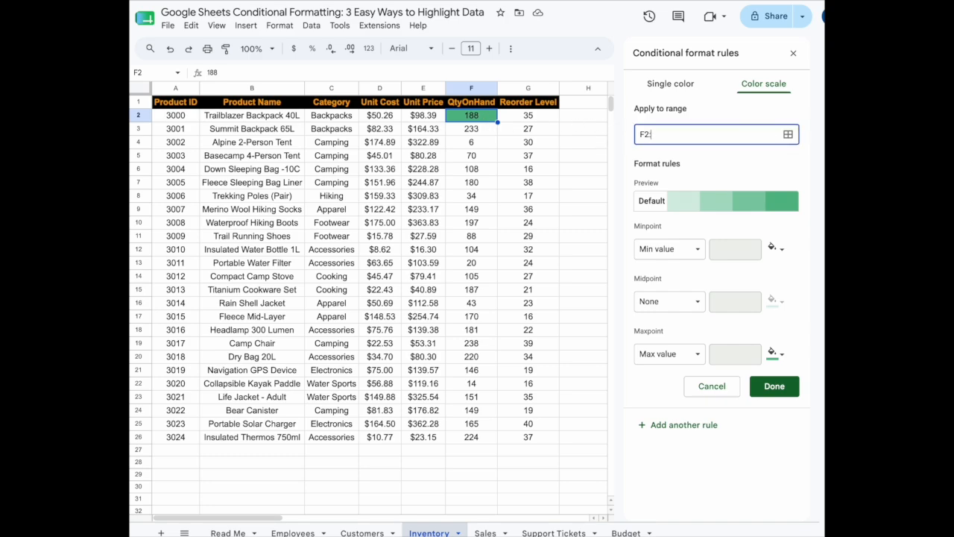
{"action": "type", "text": ":F26"}
{"action": "key", "text": "Return"}
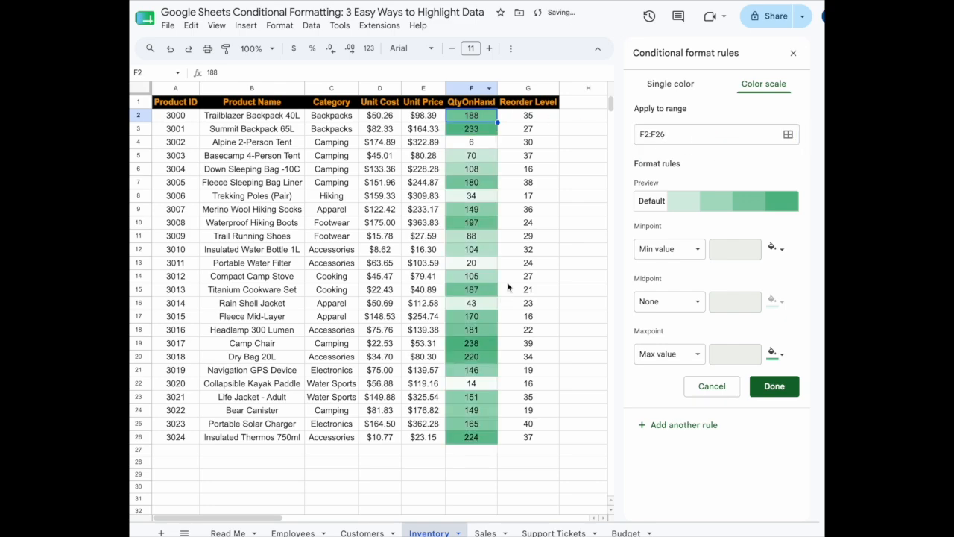
- Reselect the color scale rule's data range on the sheet, trying F2:G26 before confirming F2:F26
{"action": "left_click", "coordinate": [788, 134]}
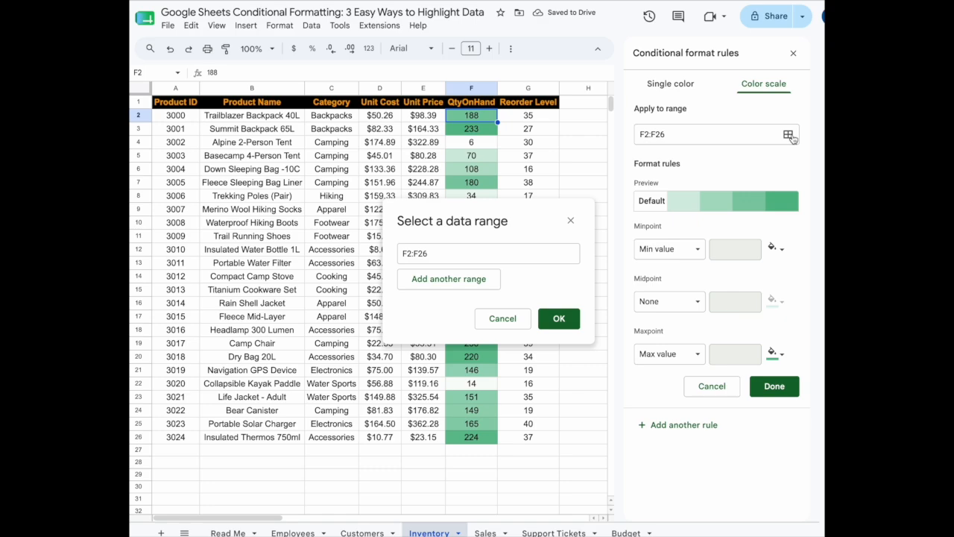
{"action": "left_click_drag", "start_coordinate": [472, 116], "coordinate": [539, 437]}
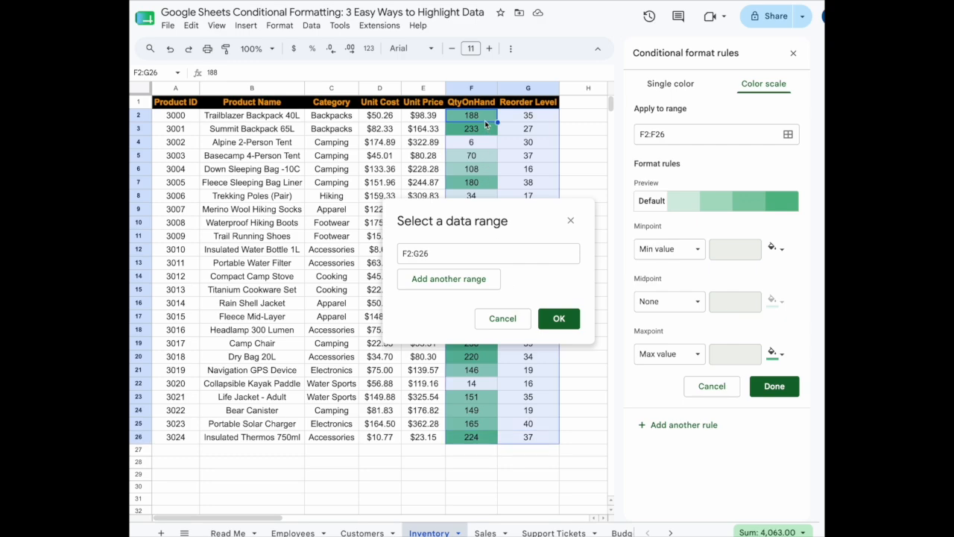
{"action": "left_click_drag", "start_coordinate": [486, 117], "coordinate": [470, 439]}
{"action": "left_click", "coordinate": [559, 318]}
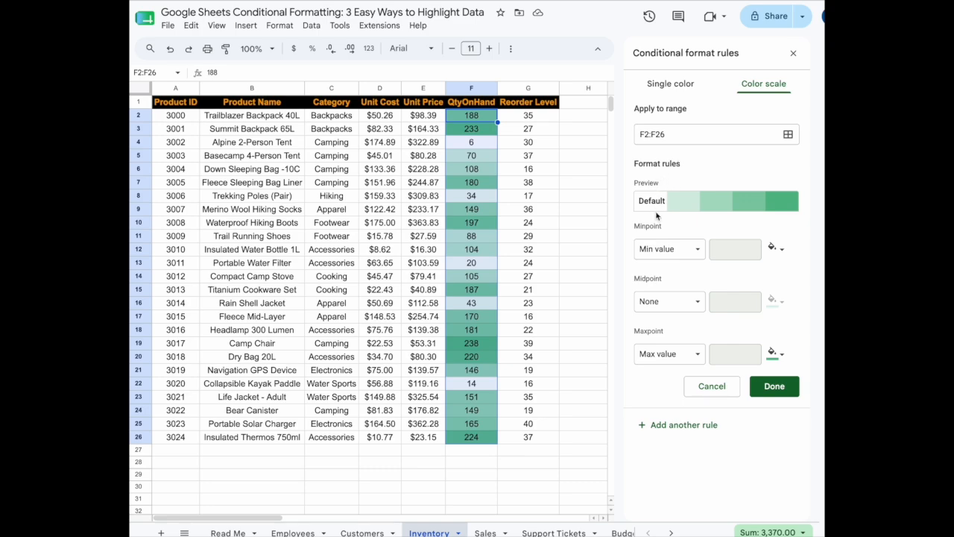
- Apply the green-yellow-red preset to the color scale, changing the maxpoint color to bright green and the minpoint color to light red
{"action": "left_click", "coordinate": [694, 207]}
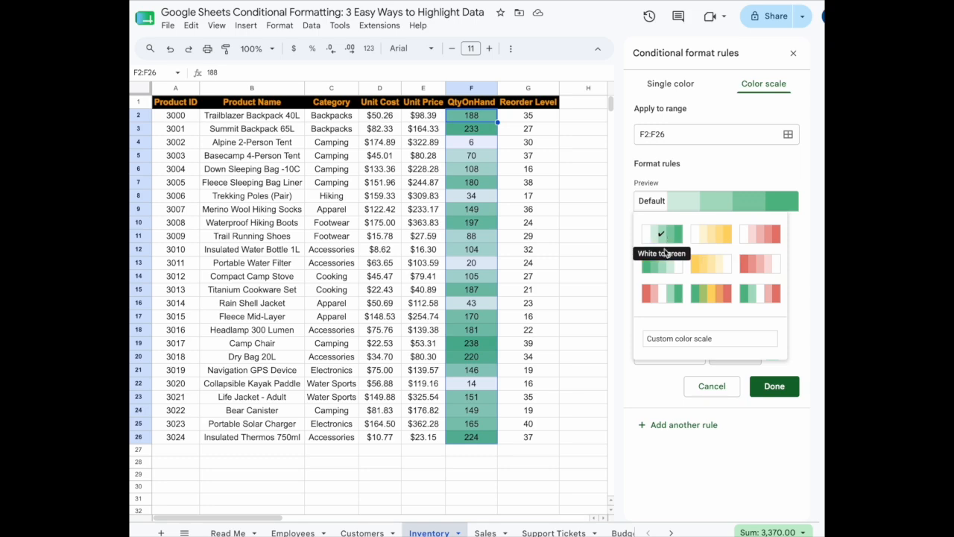
{"action": "left_click", "coordinate": [718, 298]}
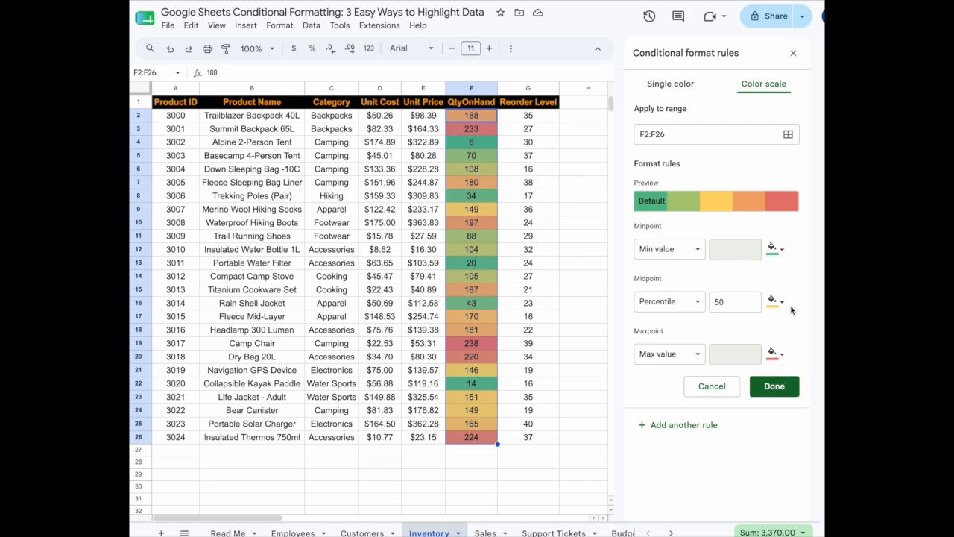
{"action": "left_click", "coordinate": [783, 355]}
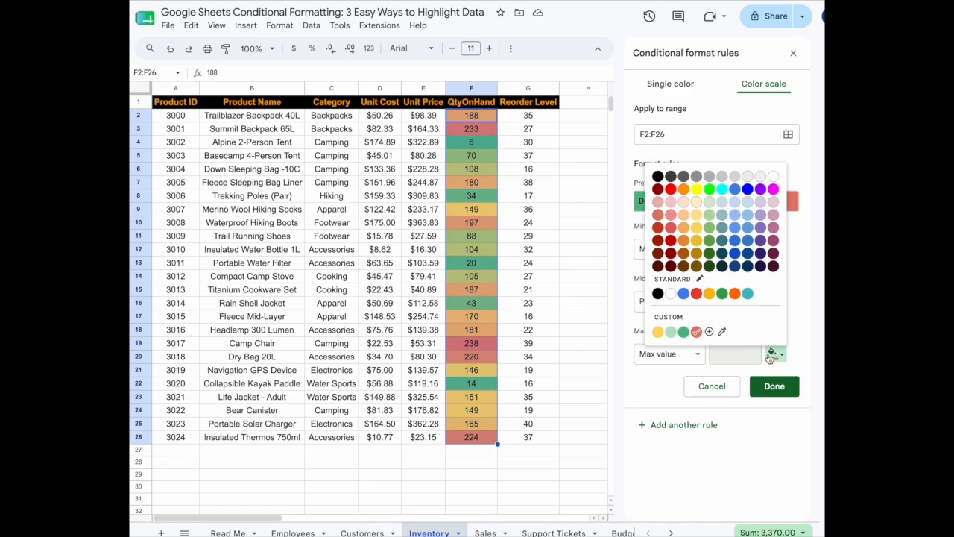
{"action": "left_click", "coordinate": [709, 190]}
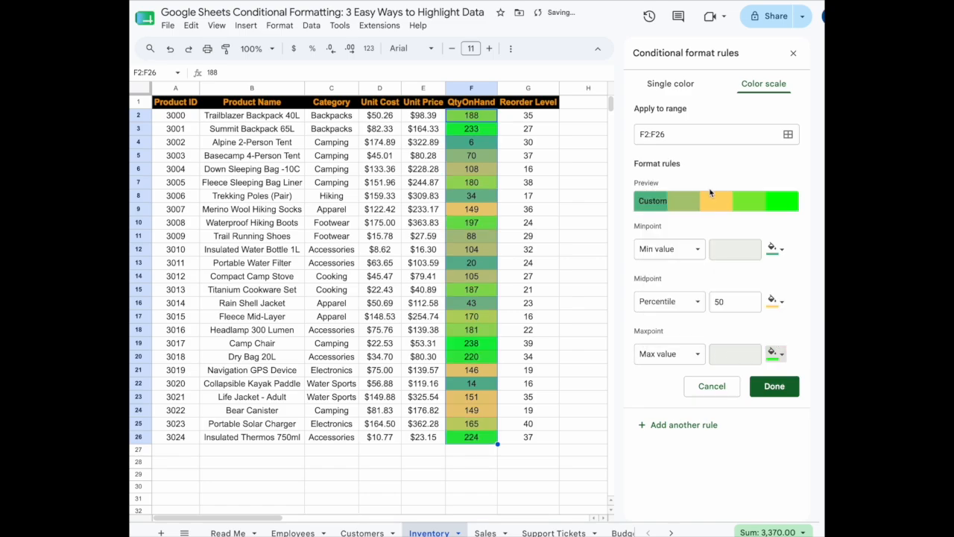
{"action": "left_click", "coordinate": [782, 249]}
{"action": "left_click", "coordinate": [676, 301]}
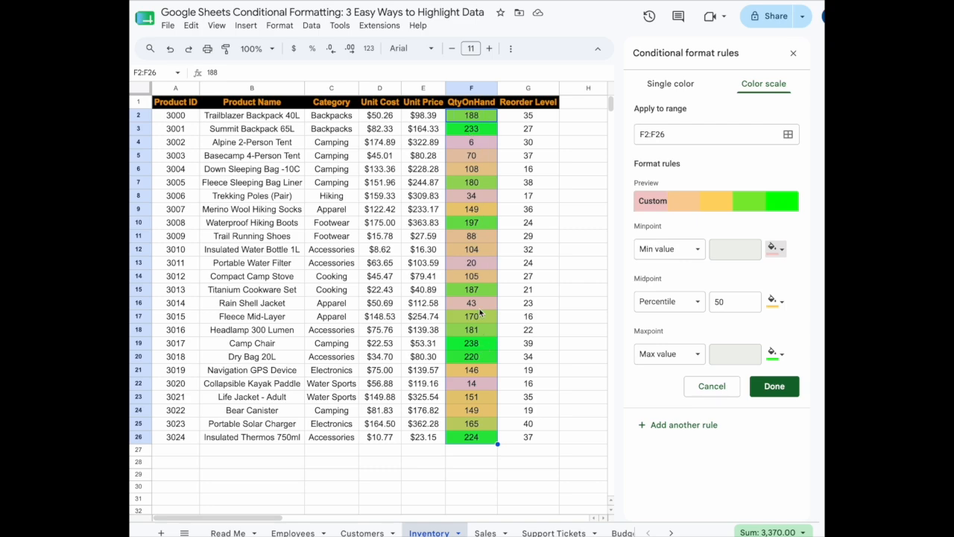
- Set the Camp Chair's QtyOnHand value in F19 to 5000
{"action": "left_click", "coordinate": [485, 343]}
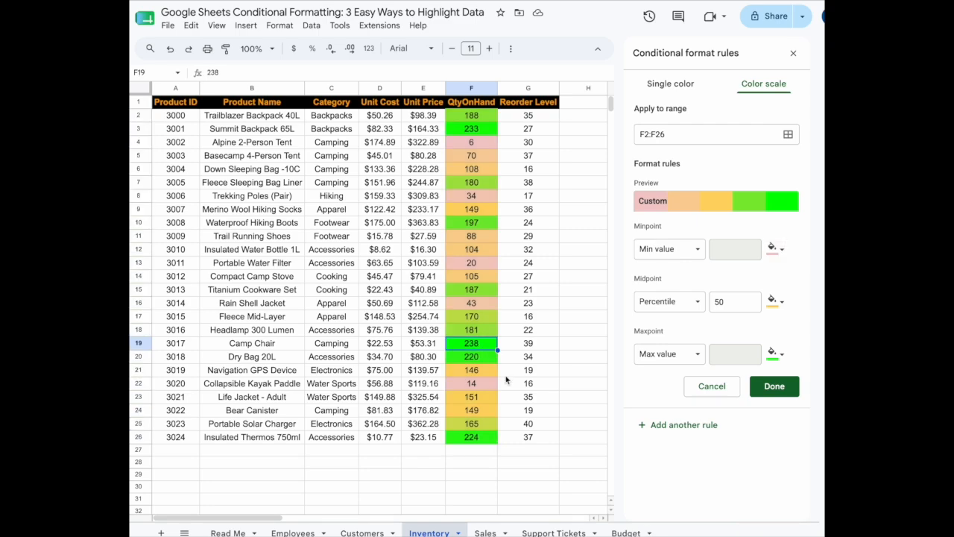
{"action": "type", "text": "5000"}
{"action": "key", "text": "Return"}
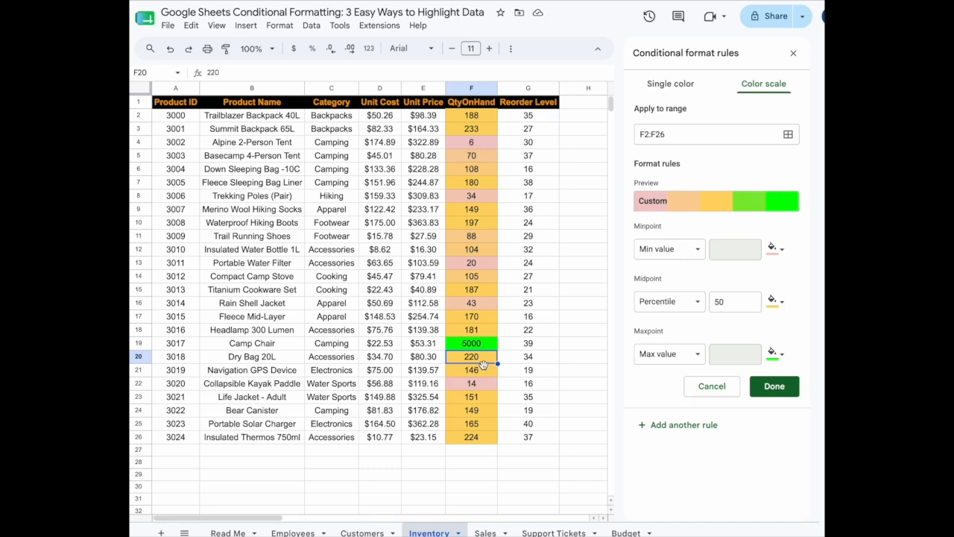
- Undo the Camp Chair's quantity change in F19 and delete the color scale rule for F2:F26
{"action": "key", "text": "ctrl+z"}
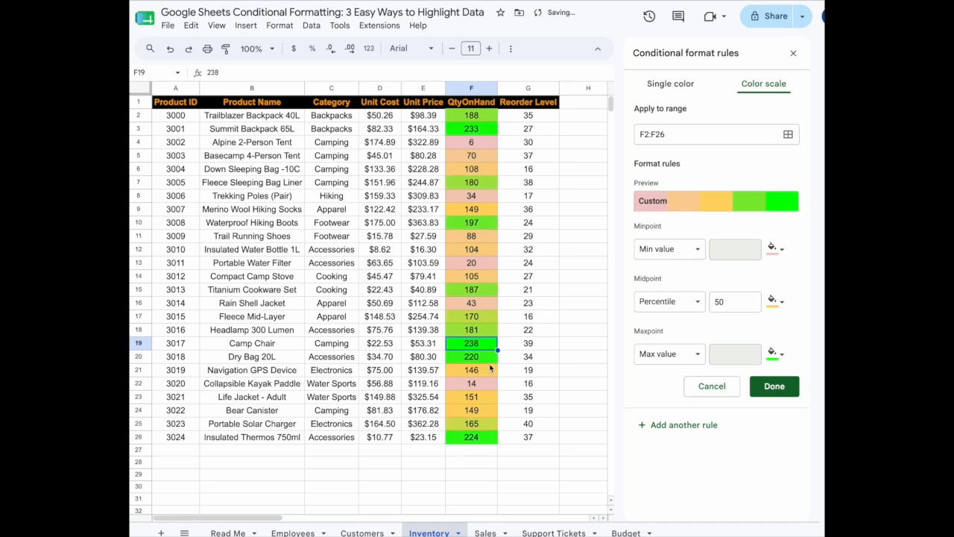
{"action": "left_click", "coordinate": [774, 386]}
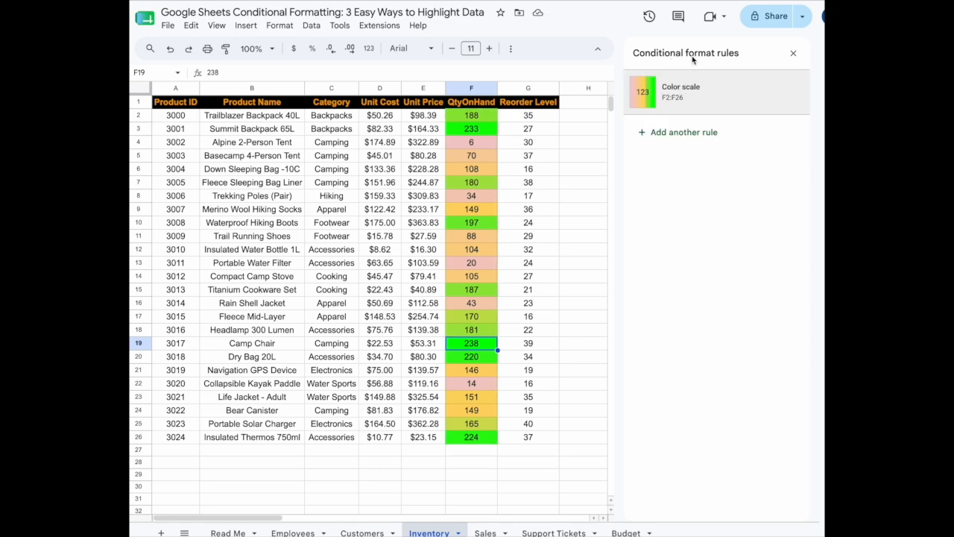
{"action": "left_click", "coordinate": [793, 93]}
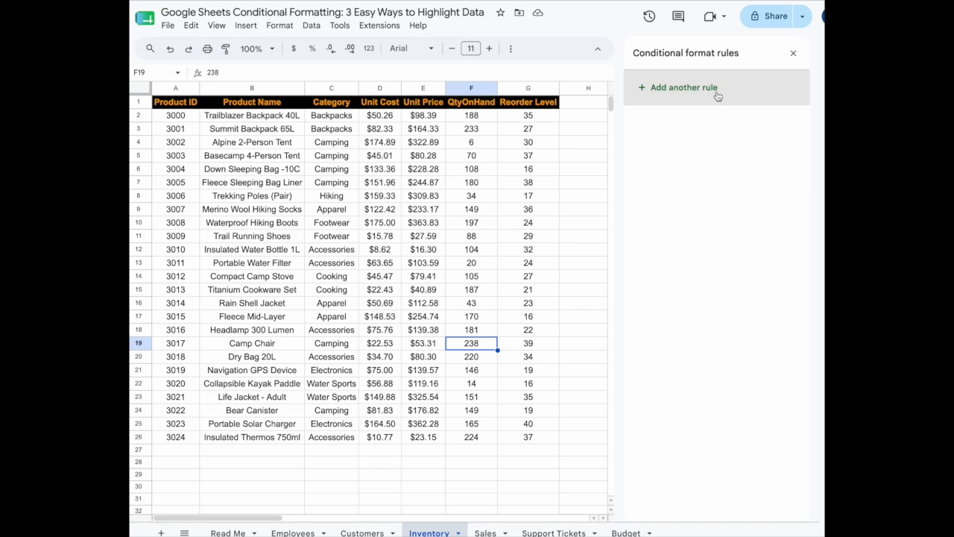
- Add a single-color conditional formatting rule and set its range to A2:G26
{"action": "left_click", "coordinate": [717, 90]}
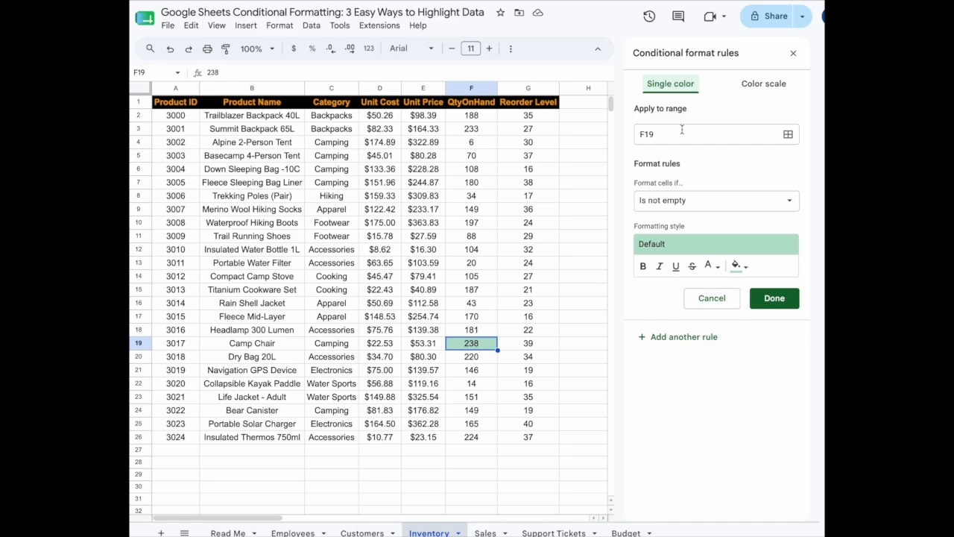
{"action": "left_click", "coordinate": [787, 135]}
{"action": "left_click_drag", "start_coordinate": [160, 118], "coordinate": [530, 441]}
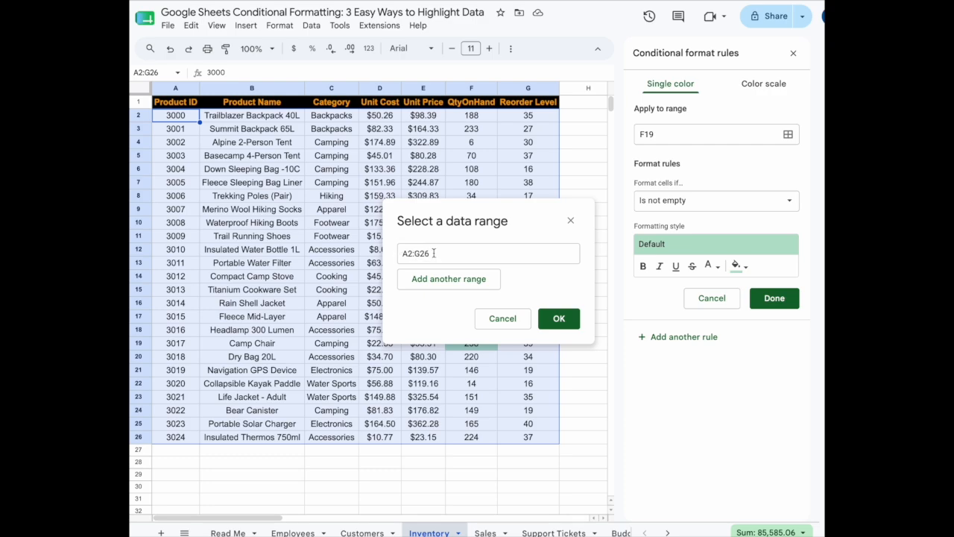
{"action": "left_click", "coordinate": [537, 319]}
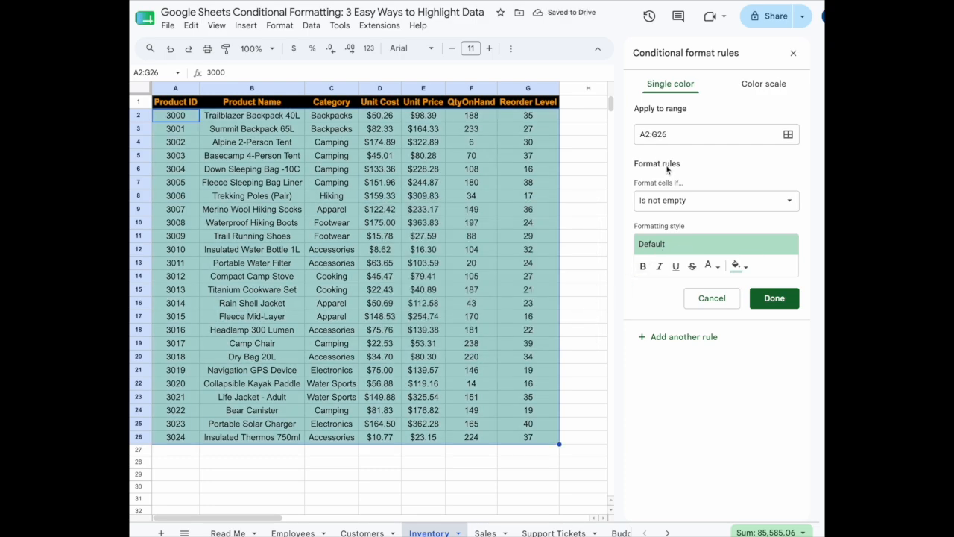
- Set the rule's condition to the custom formula =$F2<=$G2
{"action": "left_click", "coordinate": [701, 203]}
{"action": "scroll", "coordinate": [730, 313], "scroll_direction": "down", "scroll_amount": 1}
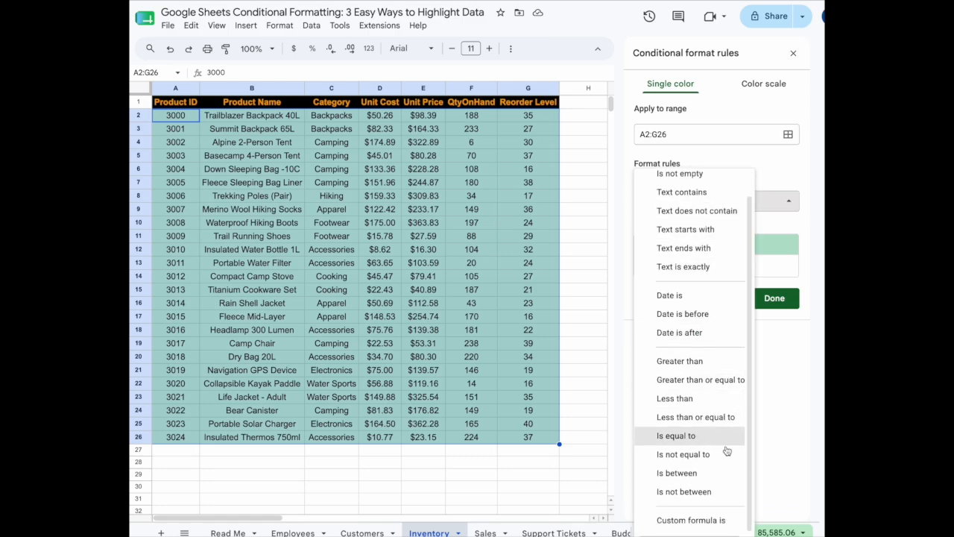
{"action": "left_click", "coordinate": [731, 522]}
{"action": "left_click", "coordinate": [683, 228]}
{"action": "type", "text": "="}
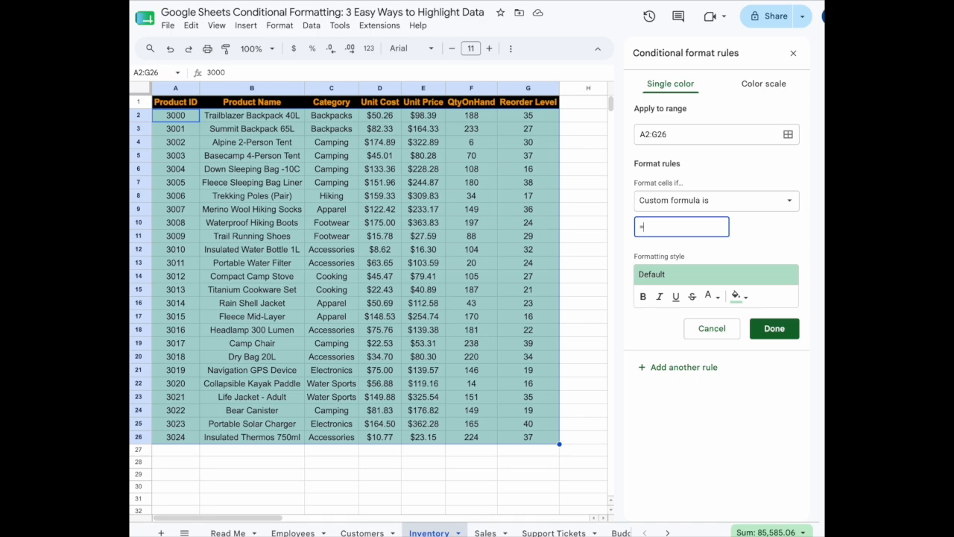
{"action": "type", "text": "$F2"}
{"action": "type", "text": "<=$G2"}
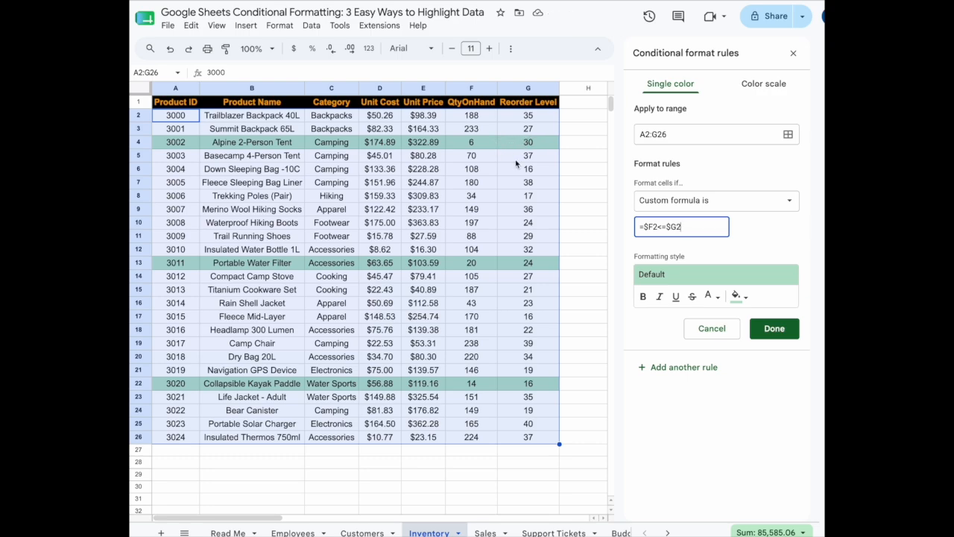
- Give the custom formula rule a light red 3 fill, then save it and close the conditional format rules
{"action": "left_click", "coordinate": [738, 296]}
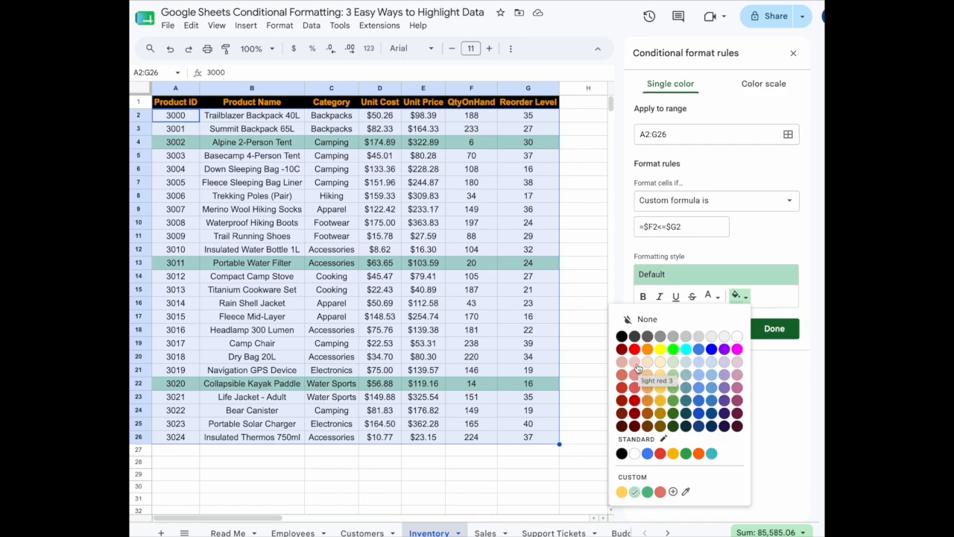
{"action": "left_click", "coordinate": [639, 369]}
{"action": "left_click", "coordinate": [774, 329]}
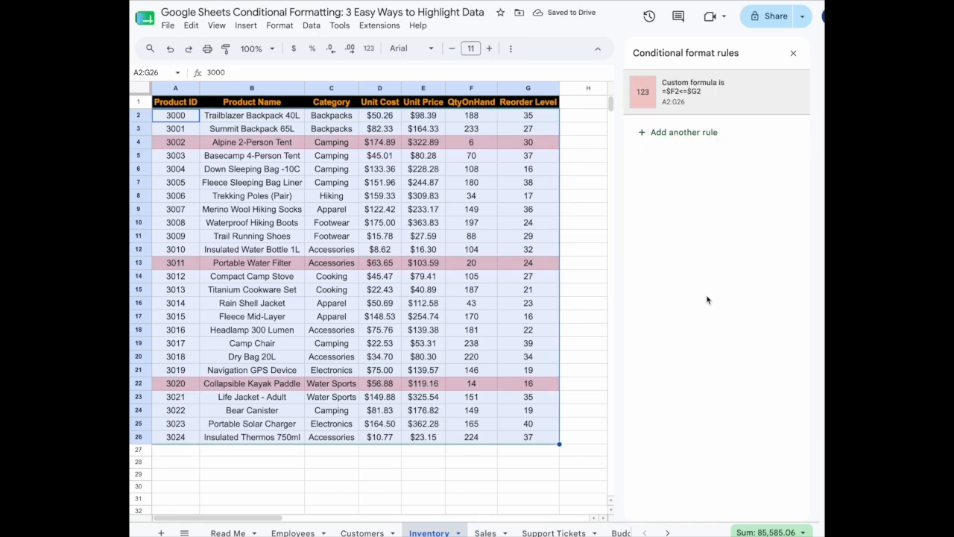
{"action": "left_click", "coordinate": [793, 53]}
- Set the Fleece Sleeping Bag Liner's QtyOnHand value in F7 to 15
{"action": "left_click", "coordinate": [452, 143]}
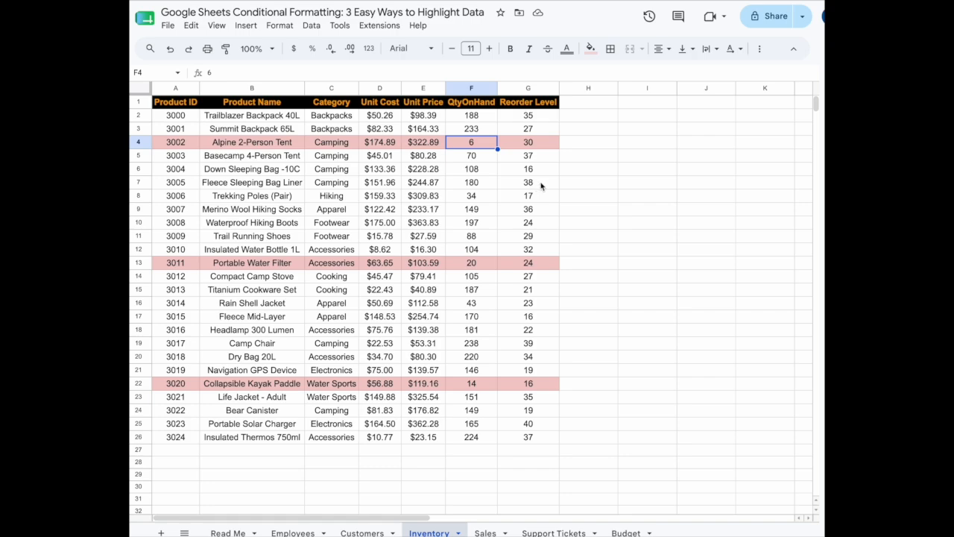
{"action": "left_click", "coordinate": [492, 186]}
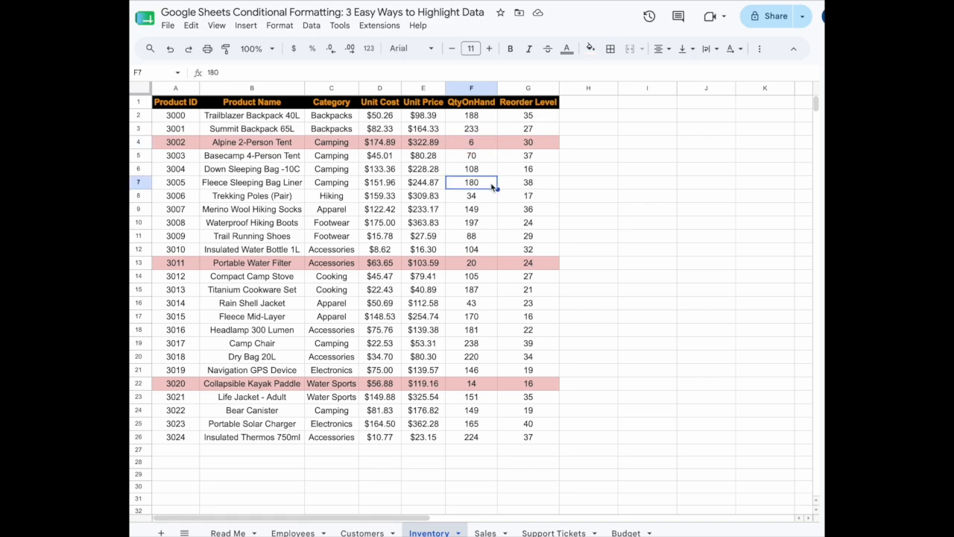
{"action": "type", "text": "15"}
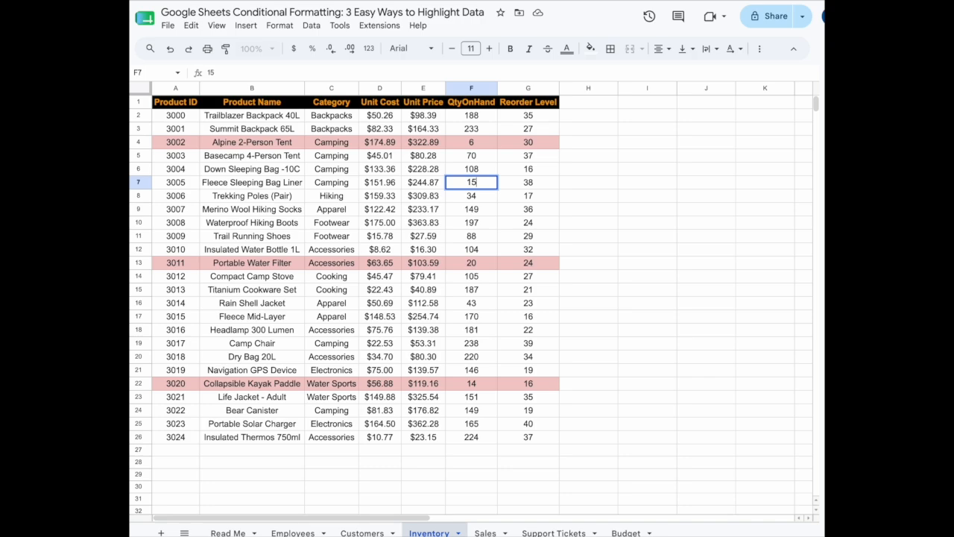
{"action": "key", "text": "Return"}
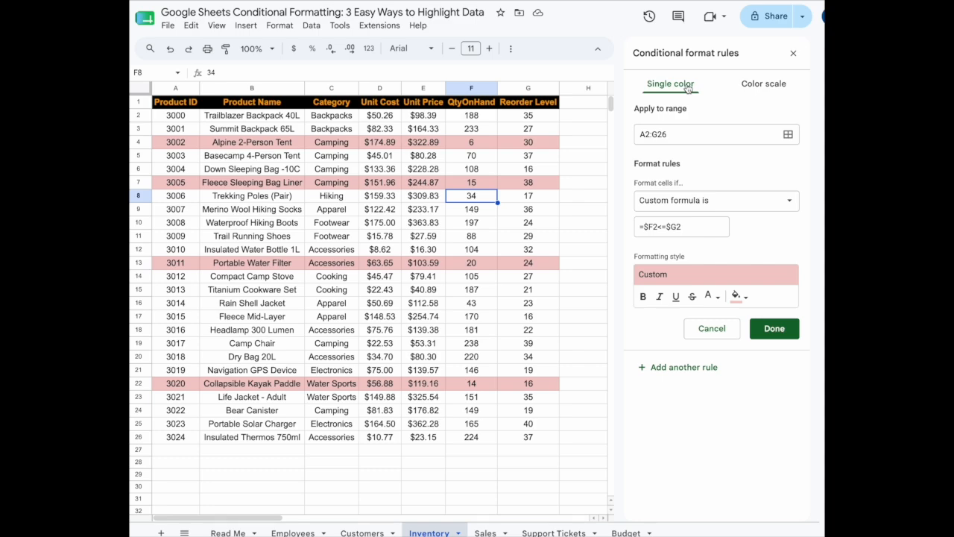
{"action": "left_click", "coordinate": [494, 101]}
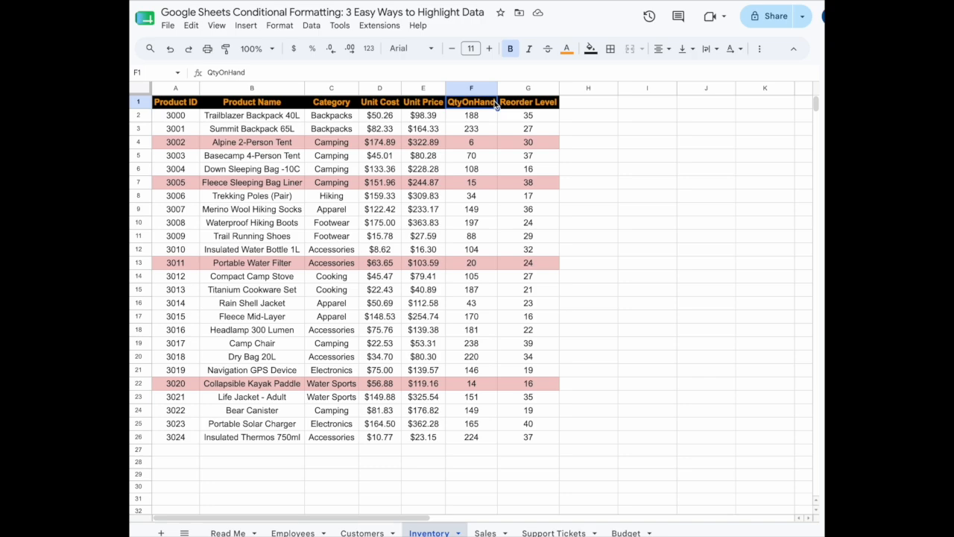